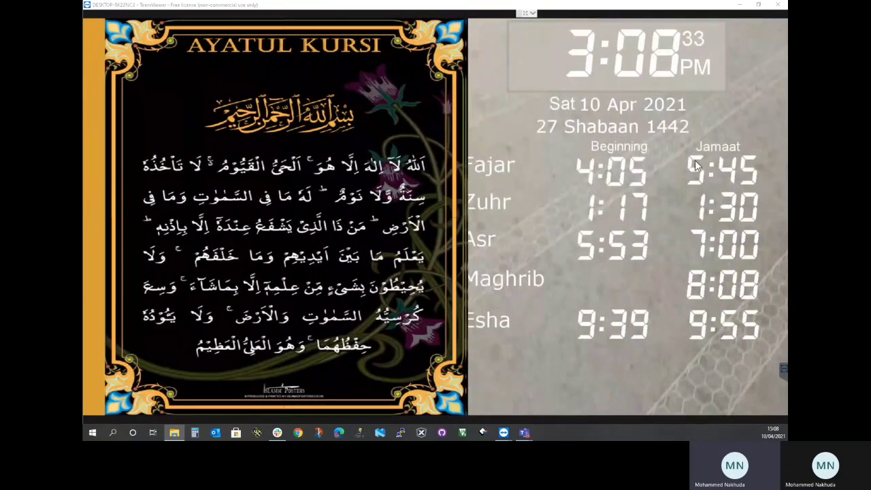
Exit the full-screen timetable display and paste the copied poster image into the Posters folder
{"action": "left_click", "coordinate": [640, 64]}
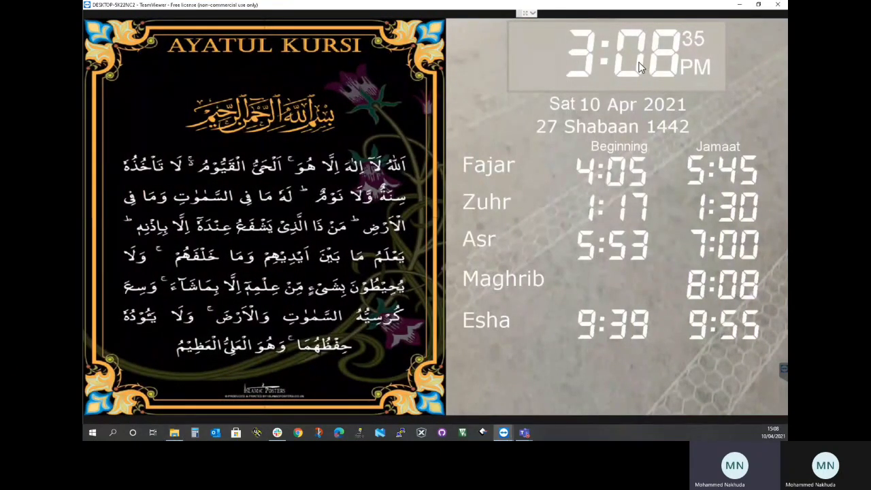
{"action": "key", "text": "Escape"}
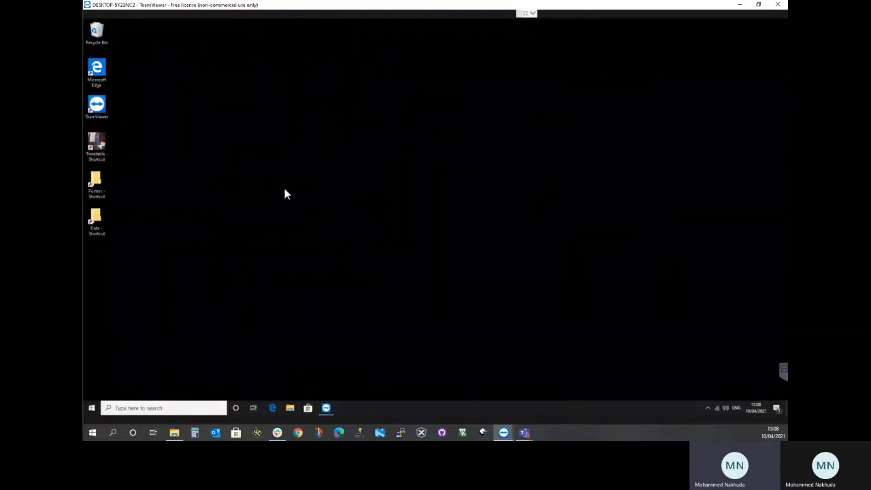
{"action": "double_click", "coordinate": [96, 184]}
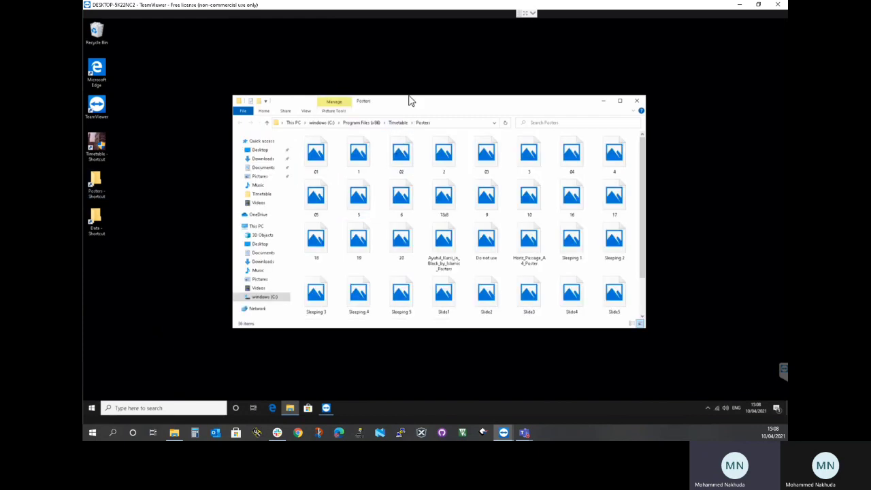
{"action": "double_click", "coordinate": [406, 103]}
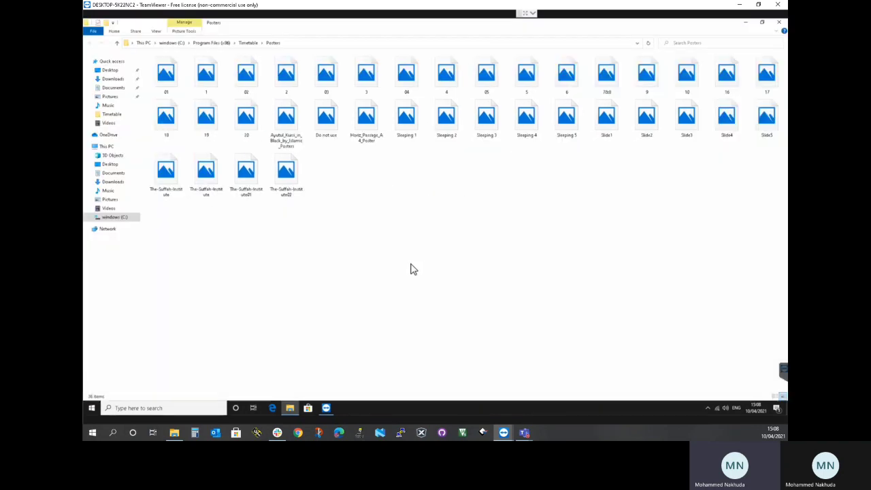
{"action": "right_click", "coordinate": [410, 268]}
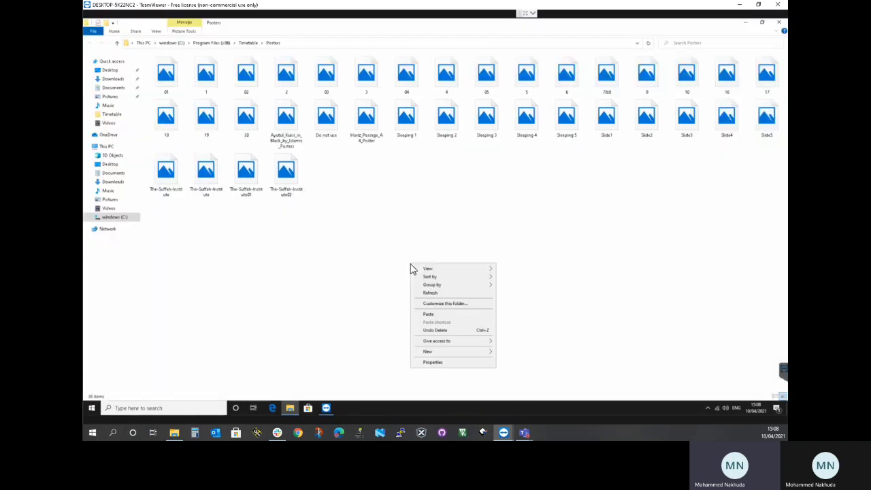
{"action": "left_click", "coordinate": [428, 318]}
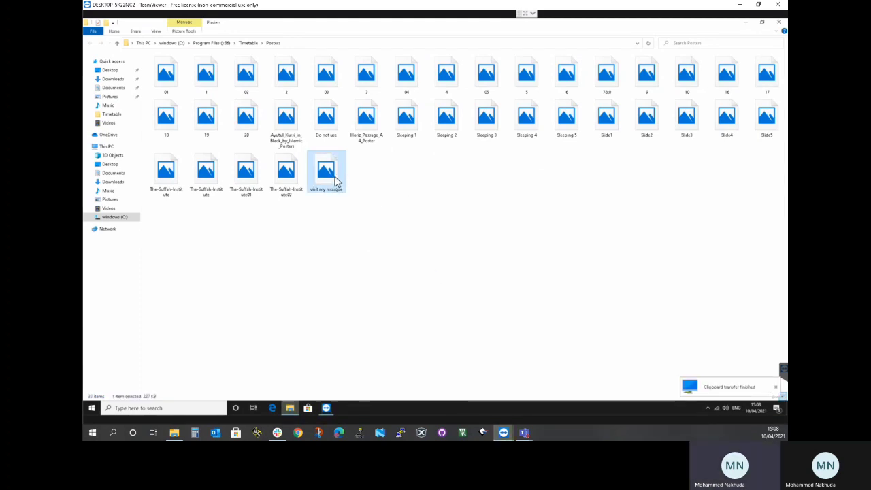
Examine the image dimensions in the detailed properties of the pasted "visit my mosque" file, leaving the properties unchanged
{"action": "double_click", "coordinate": [329, 171]}
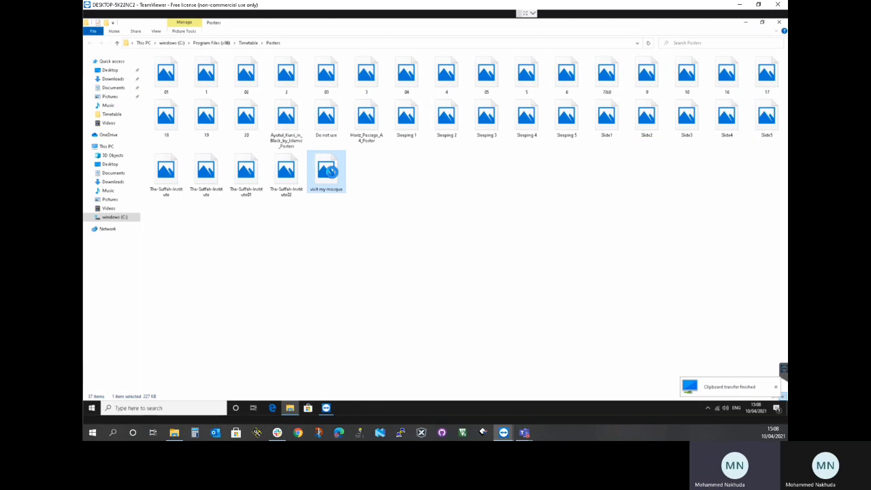
{"action": "right_click", "coordinate": [330, 172]}
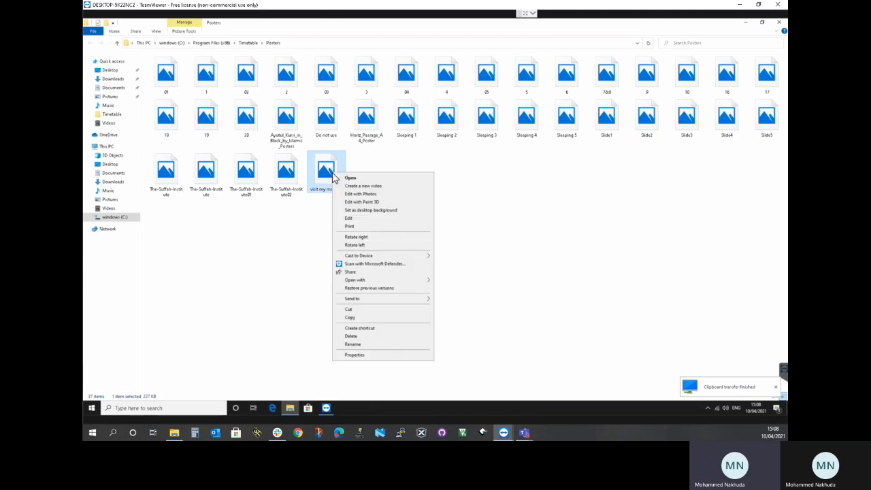
{"action": "left_click", "coordinate": [385, 357]}
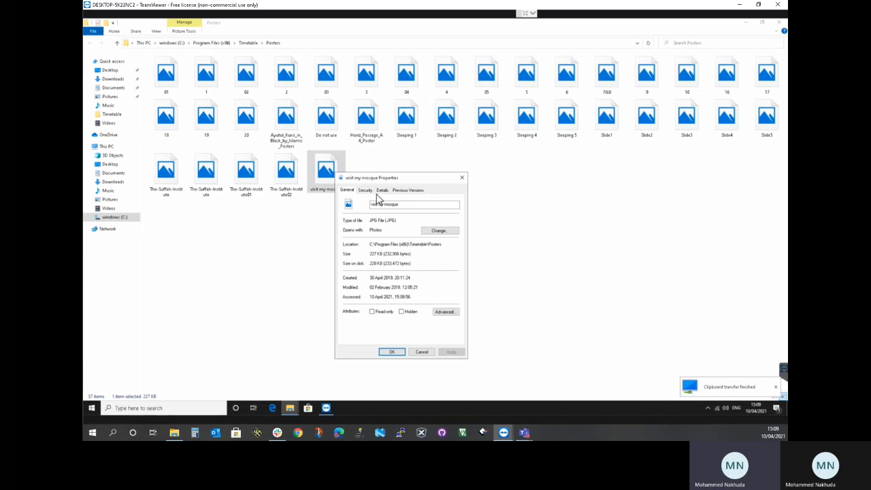
{"action": "left_click", "coordinate": [382, 191]}
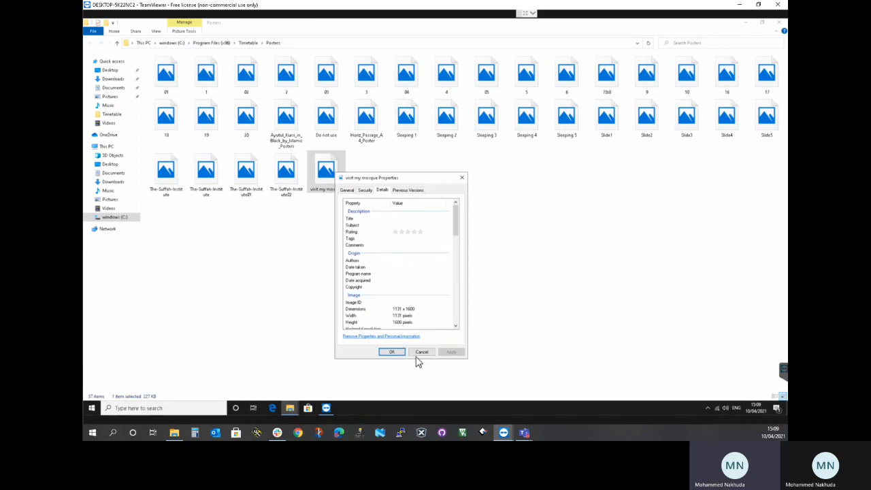
{"action": "scroll", "coordinate": [413, 304], "scroll_direction": "down", "scroll_amount": 10}
{"action": "left_click", "coordinate": [413, 296]}
{"action": "scroll", "coordinate": [413, 303], "scroll_direction": "down", "scroll_amount": 3}
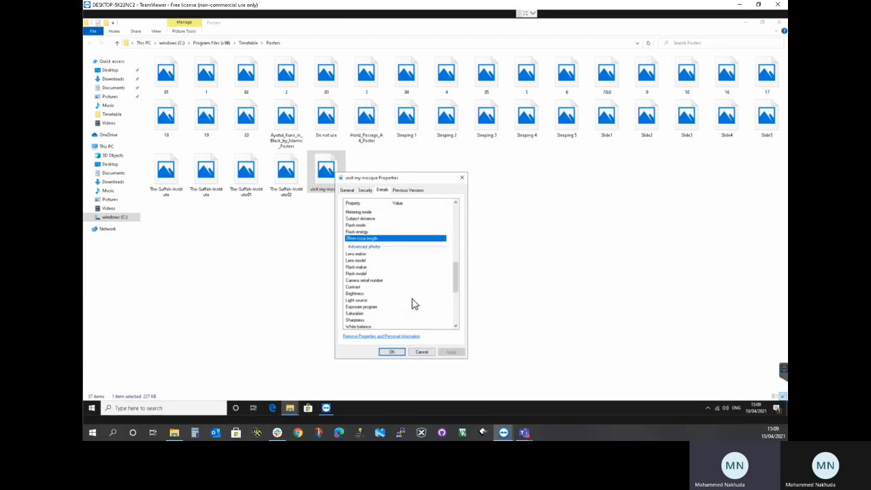
{"action": "scroll", "coordinate": [413, 303], "scroll_direction": "up", "scroll_amount": 12}
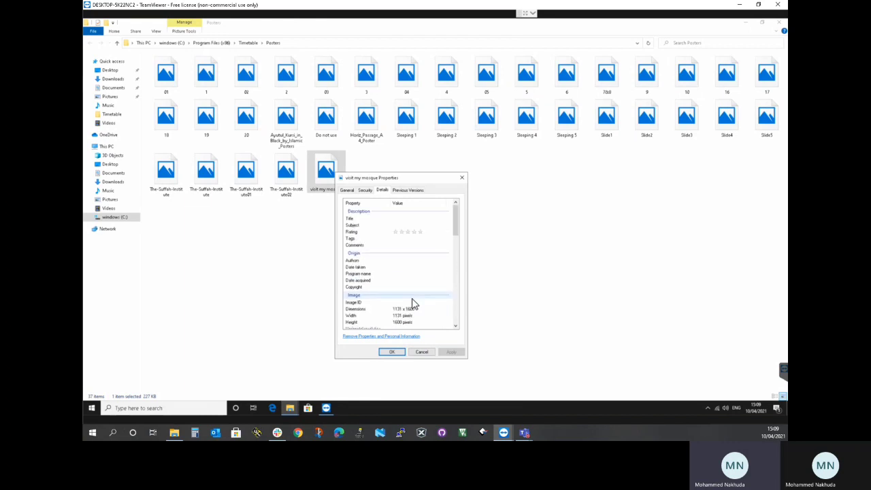
{"action": "left_click", "coordinate": [419, 352]}
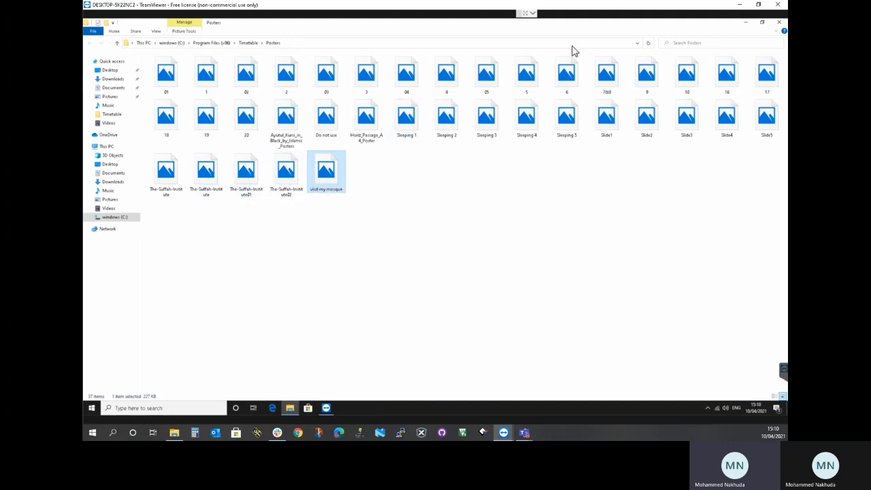
Close the Posters folder, relaunch the Timetable program and show the Mem. 2 screensaver settings
{"action": "left_click", "coordinate": [779, 23]}
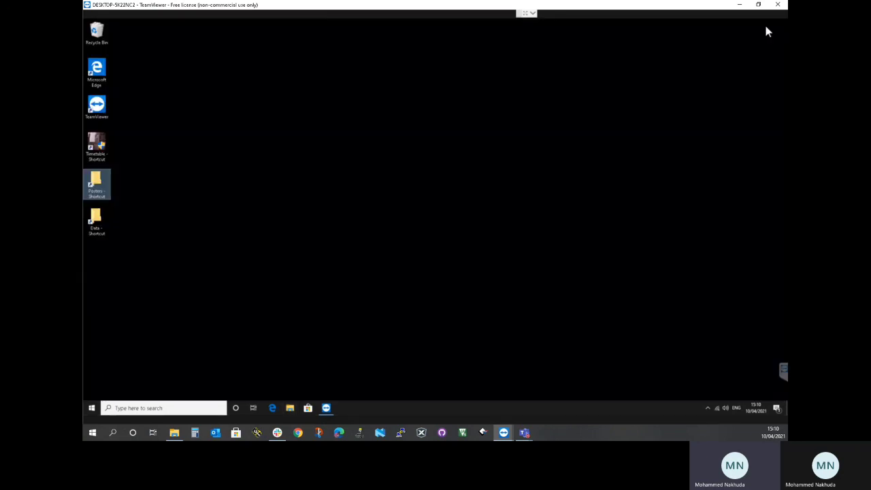
{"action": "left_click", "coordinate": [96, 151]}
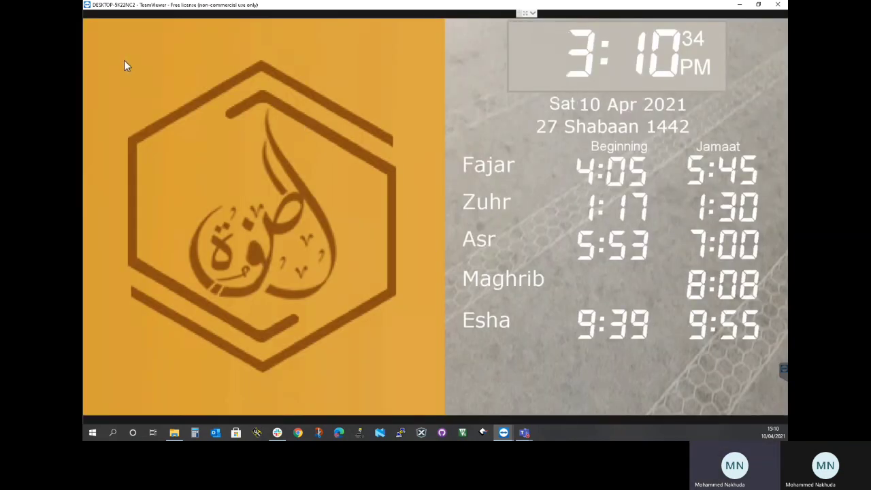
{"action": "left_click", "coordinate": [179, 92]}
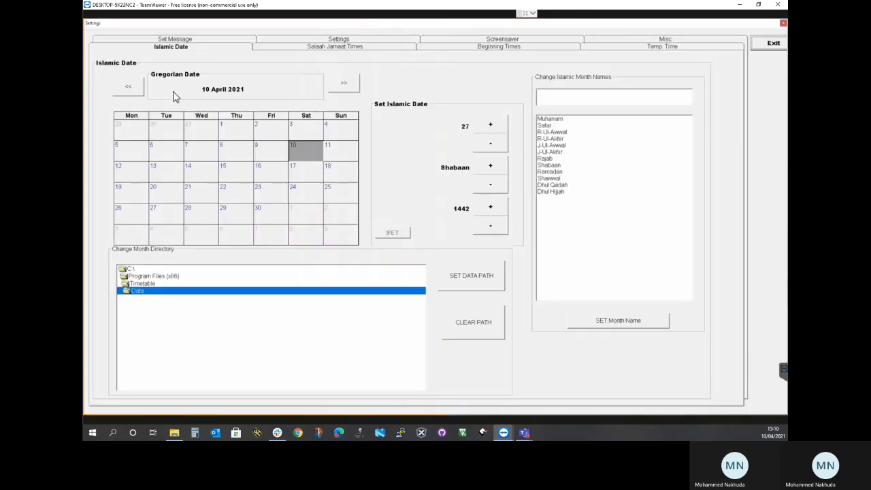
{"action": "left_click", "coordinate": [457, 40]}
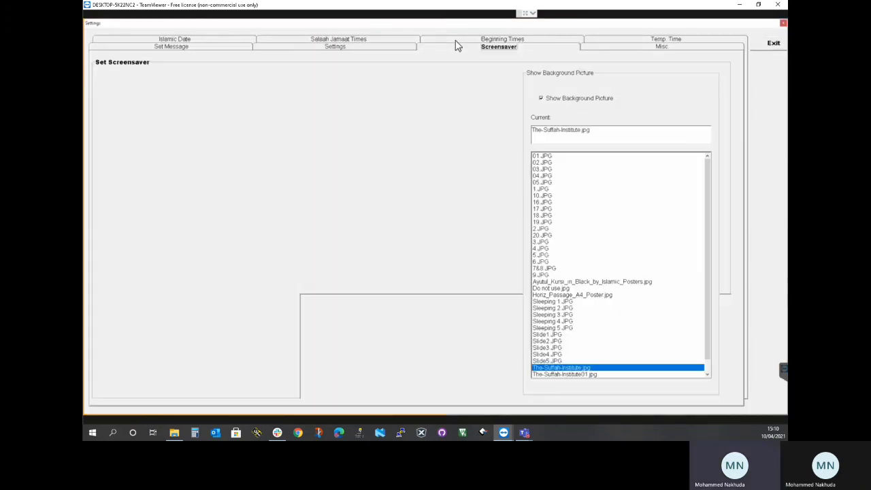
{"action": "left_click", "coordinate": [111, 107]}
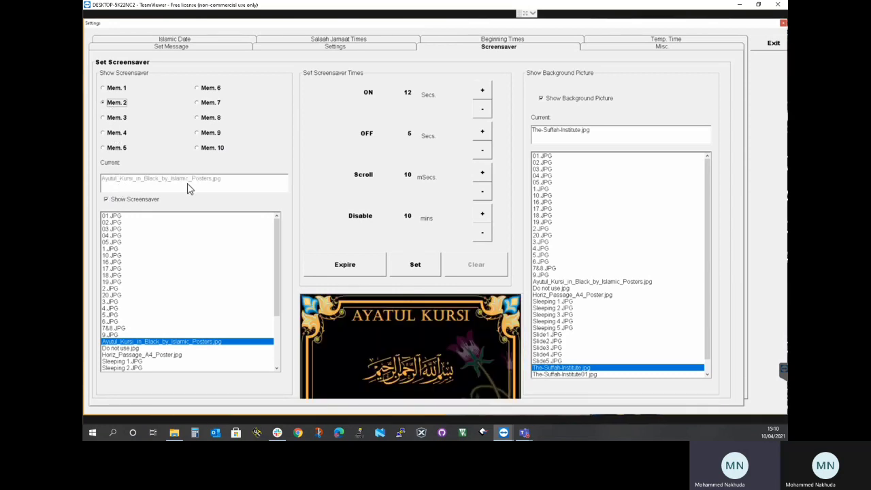
Assign 4.JPG to screensaver slot Mem. 4 and enable showing it
{"action": "left_click", "coordinate": [116, 139]}
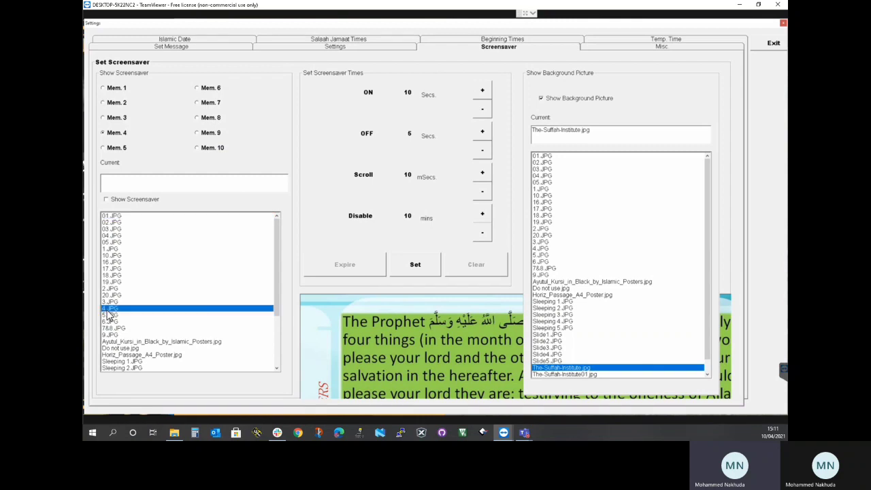
{"action": "left_click", "coordinate": [109, 308]}
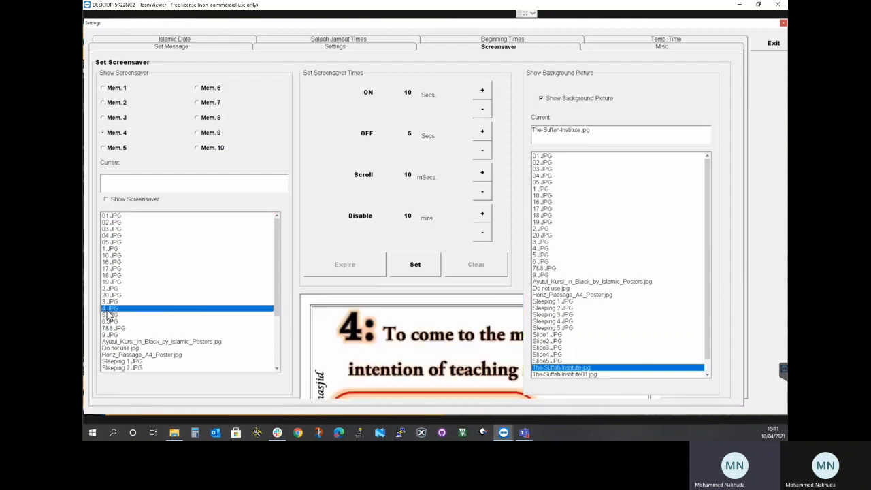
{"action": "left_click", "coordinate": [117, 200]}
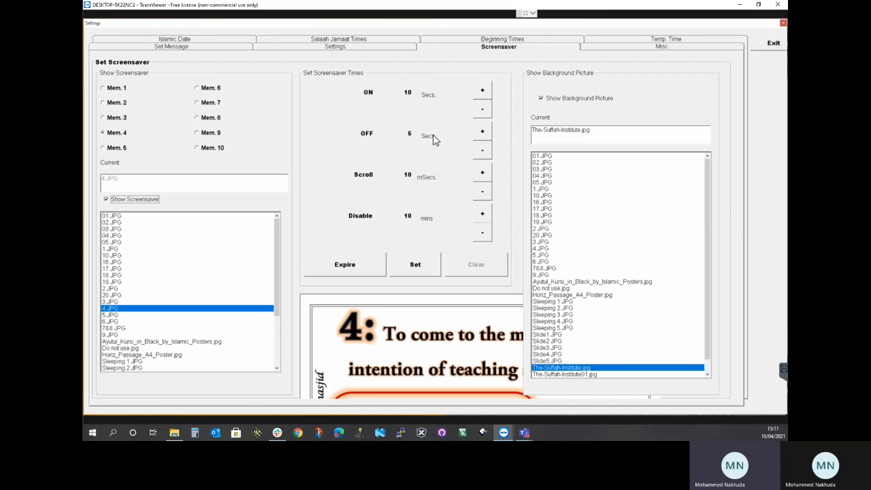
Assign 5.JPG to screensaver slot Mem. 5 and enable showing it
{"action": "left_click", "coordinate": [115, 149]}
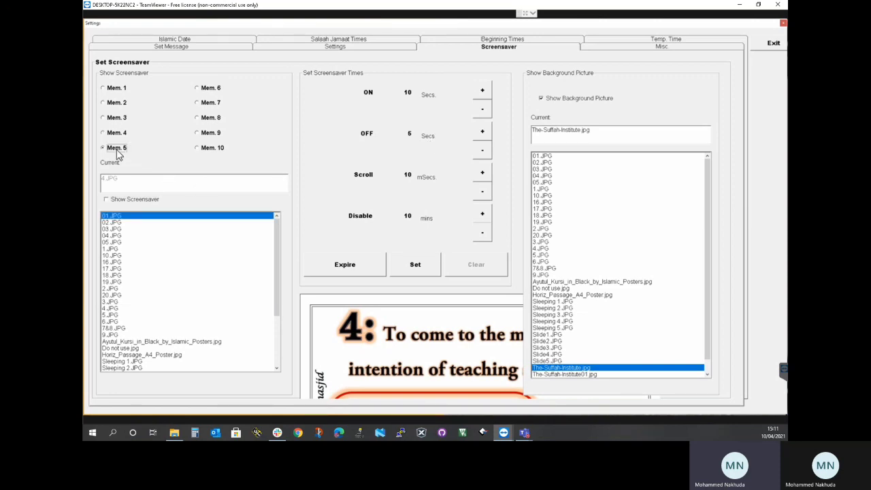
{"action": "left_click", "coordinate": [111, 316]}
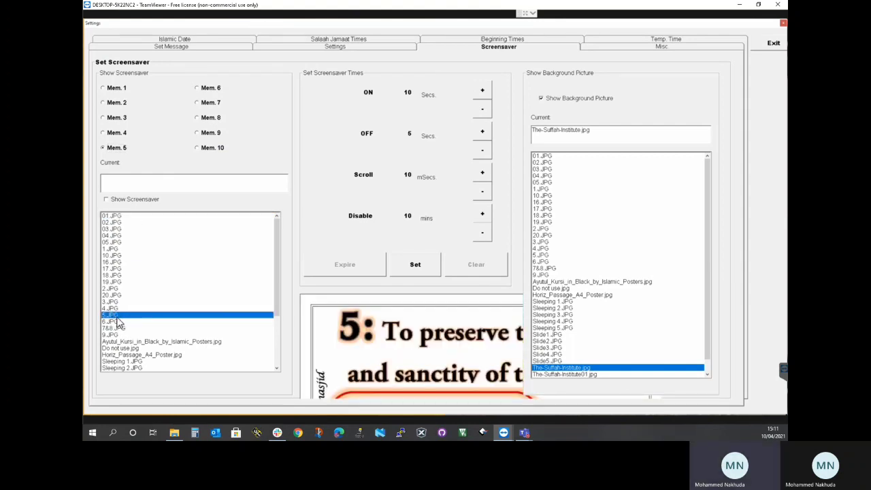
{"action": "left_click", "coordinate": [142, 200]}
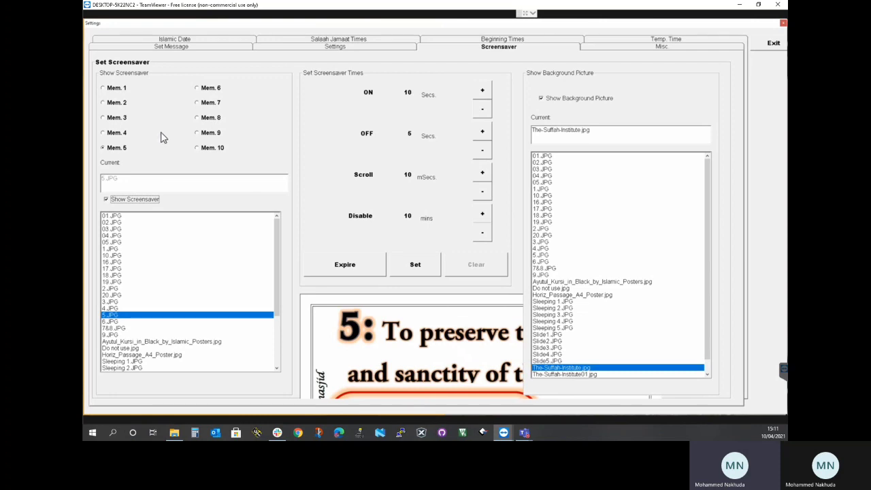
Check slots Mem. 1 to Mem. 3, and set the ON time of screensaver Mem. 2 to 5 seconds
{"action": "left_click", "coordinate": [113, 89]}
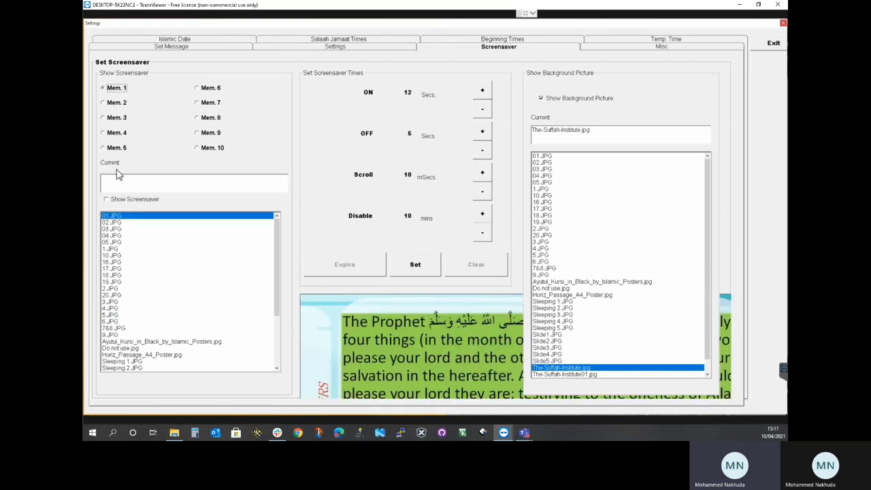
{"action": "left_click", "coordinate": [125, 103]}
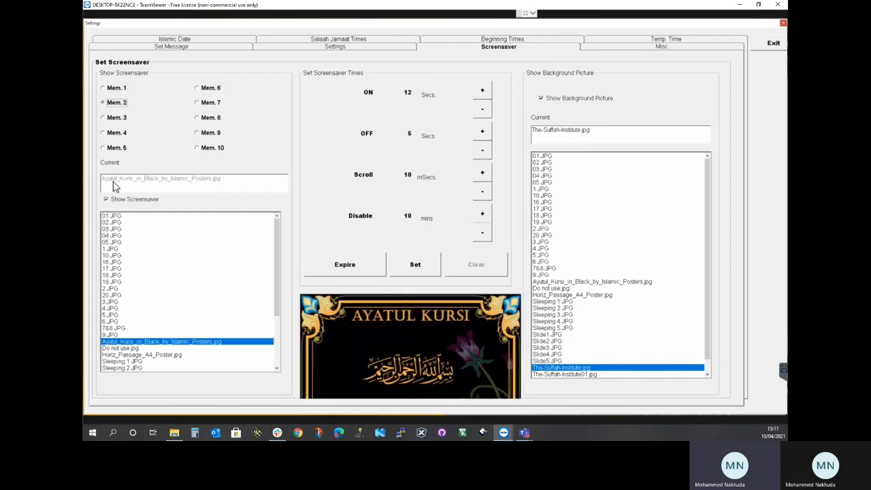
{"action": "left_click", "coordinate": [119, 121]}
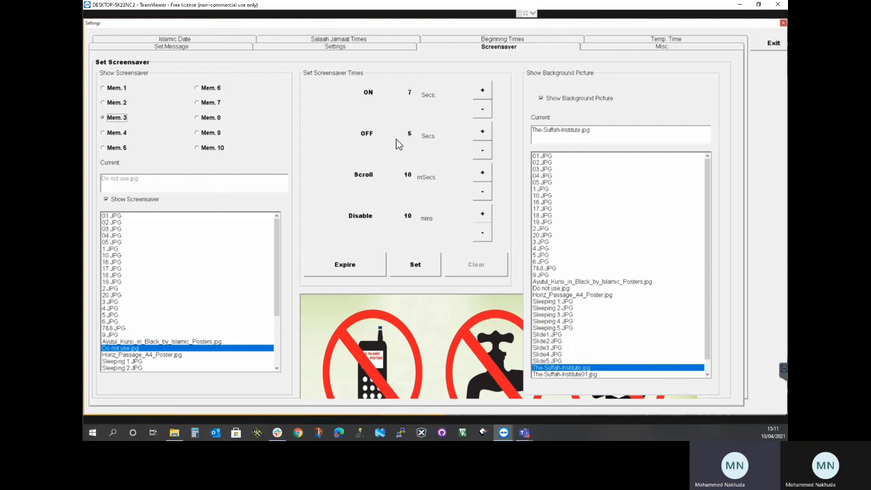
{"action": "left_click", "coordinate": [111, 105]}
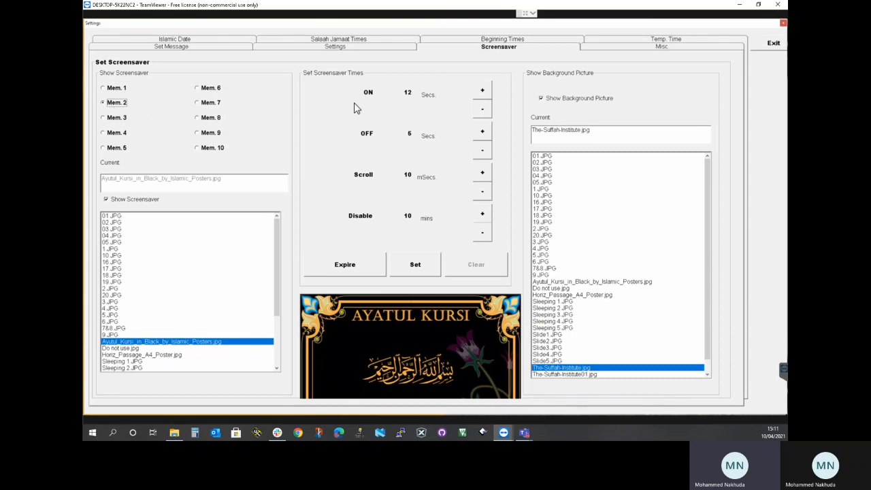
{"action": "left_click", "coordinate": [482, 110]}
{"action": "left_click", "coordinate": [415, 266]}
Set the ON time of screensaver Mem. 3 to 5 seconds and apply it
{"action": "left_click", "coordinate": [104, 118]}
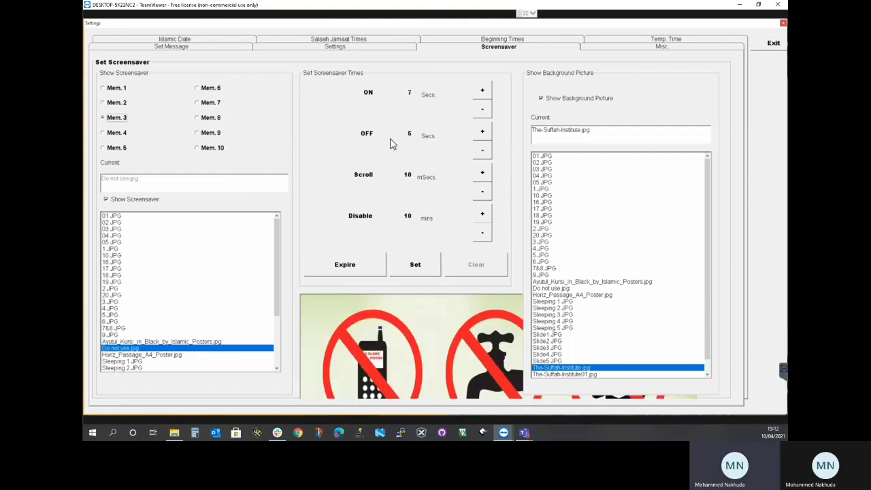
{"action": "left_click", "coordinate": [481, 111]}
{"action": "left_click", "coordinate": [481, 110]}
{"action": "left_click", "coordinate": [416, 266]}
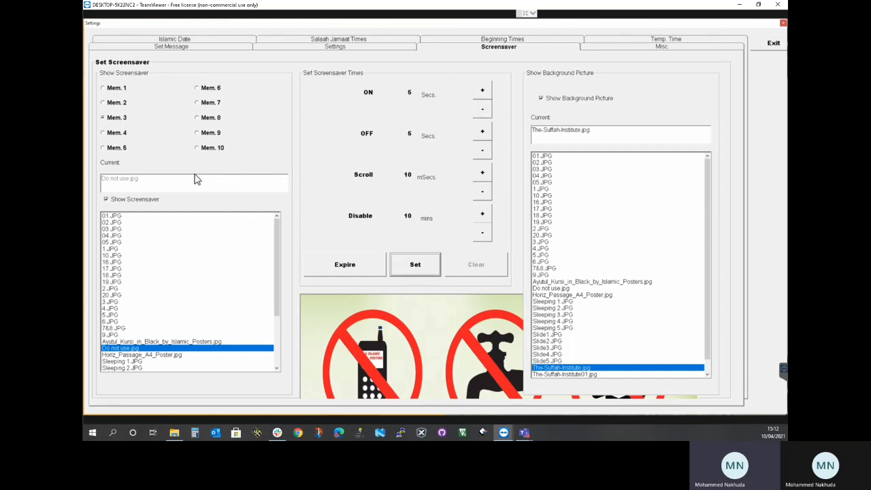
Check slots Mem. 4 and Mem. 5, and replace the screensaver in slot Mem. 2 with visit my mosque.JPG and apply it
{"action": "left_click", "coordinate": [116, 132]}
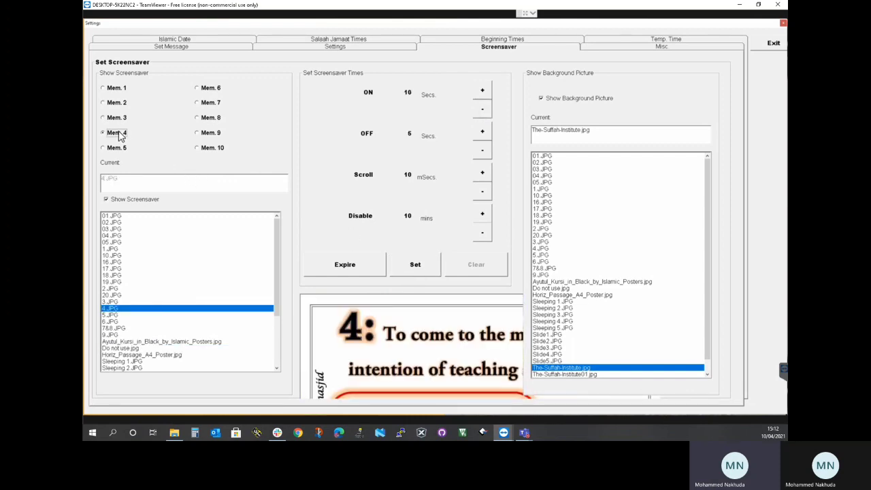
{"action": "left_click", "coordinate": [117, 148]}
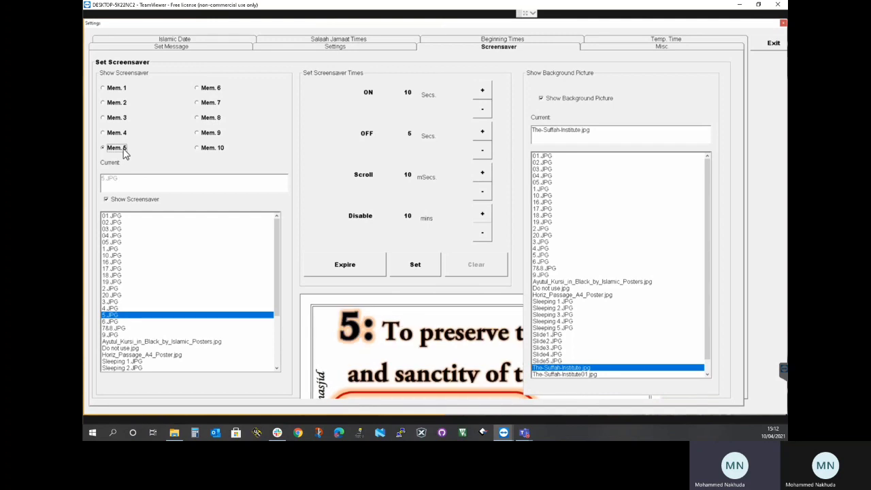
{"action": "left_click", "coordinate": [117, 103]}
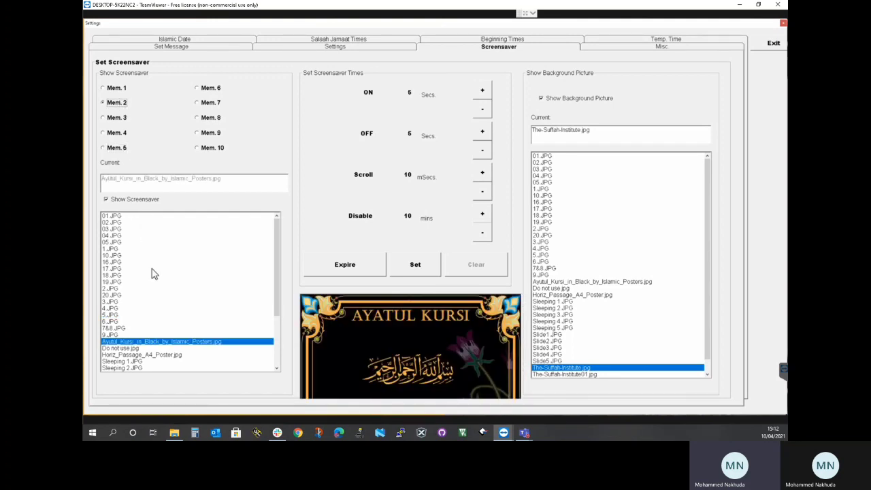
{"action": "scroll", "coordinate": [156, 277], "scroll_direction": "down", "scroll_amount": 4}
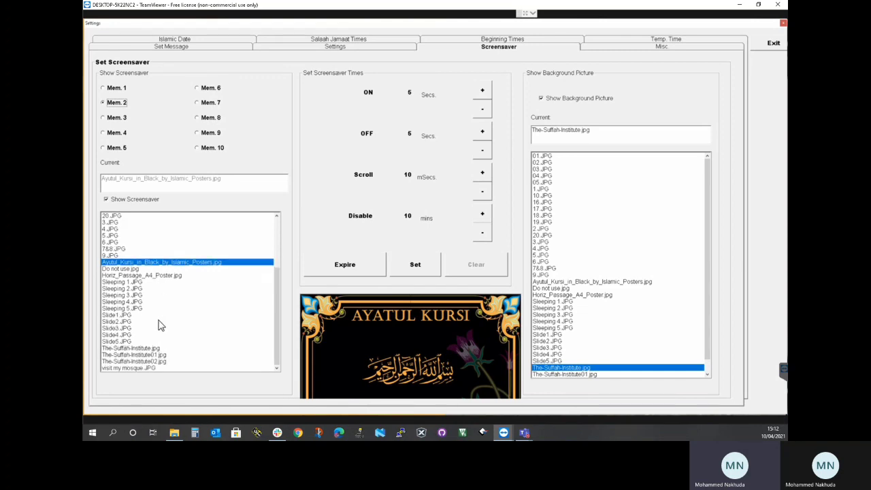
{"action": "left_click", "coordinate": [126, 199]}
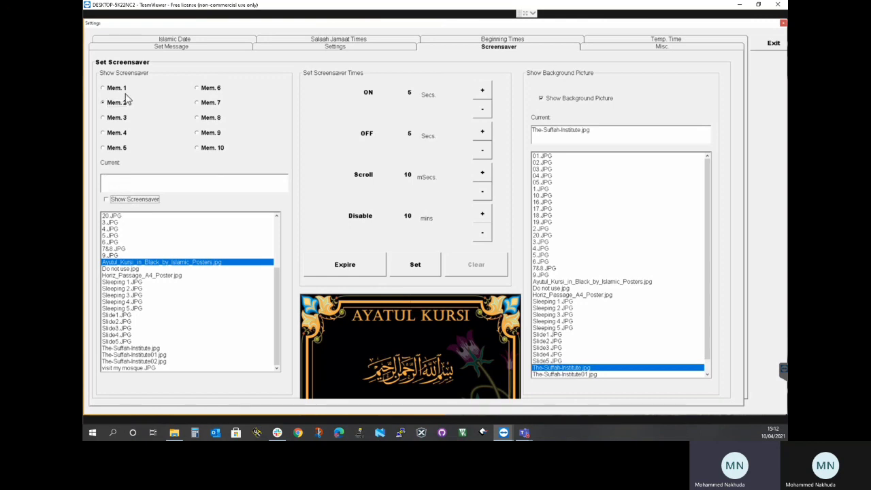
{"action": "left_click", "coordinate": [138, 368]}
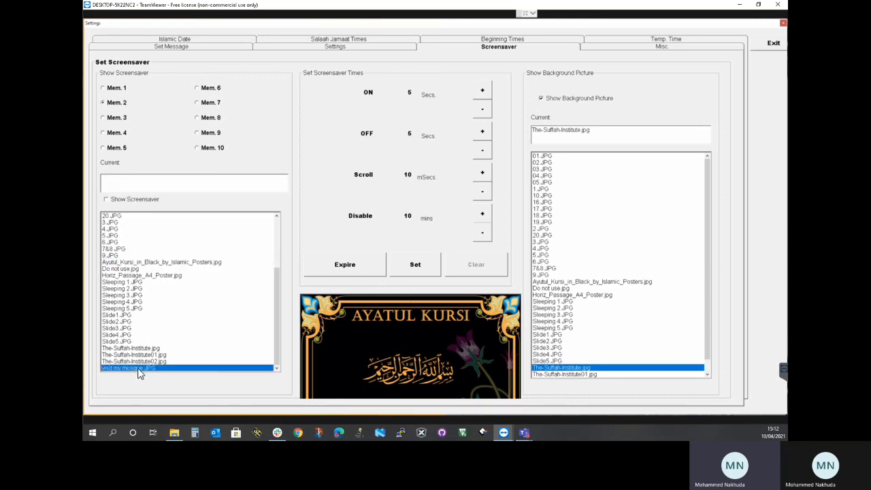
{"action": "left_click", "coordinate": [117, 200]}
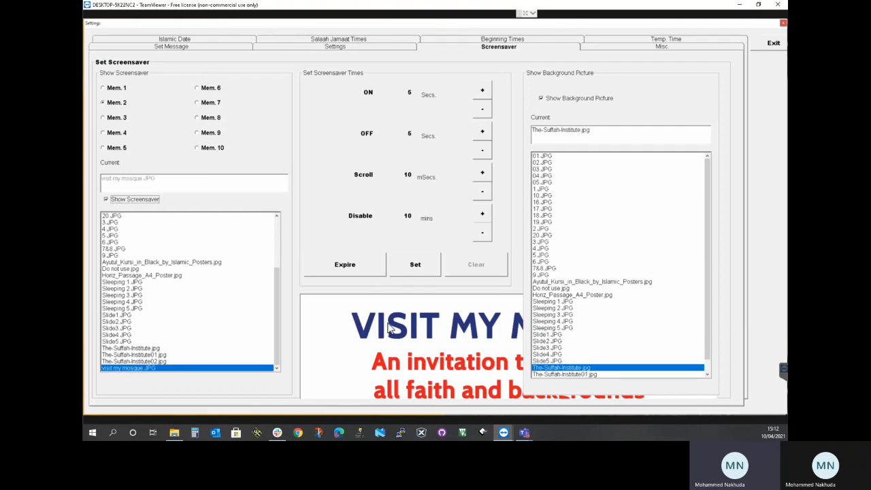
{"action": "left_click", "coordinate": [411, 266]}
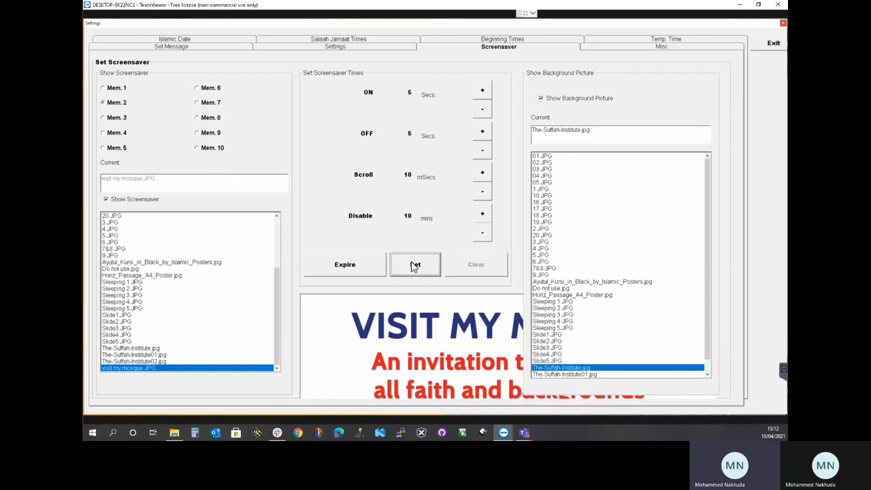
Set the screensaver in slot Mem. 2 to expire on 17 April 2021
{"action": "left_click", "coordinate": [360, 267]}
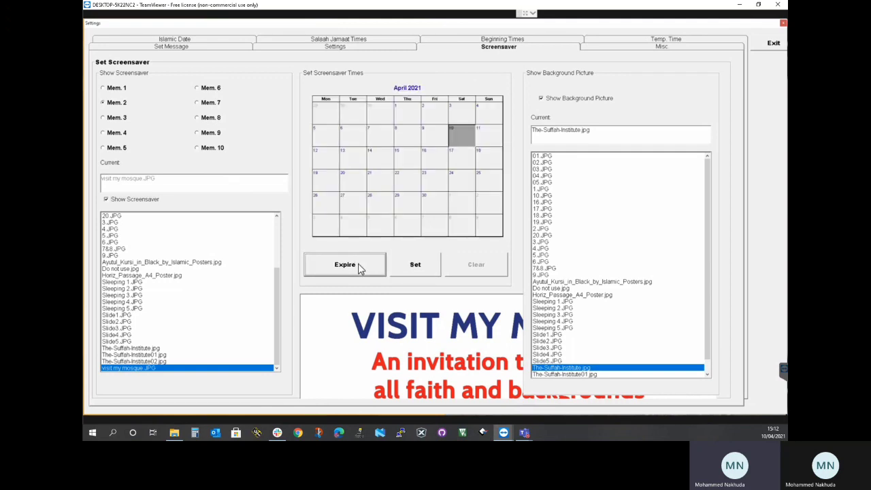
{"action": "left_click", "coordinate": [453, 159]}
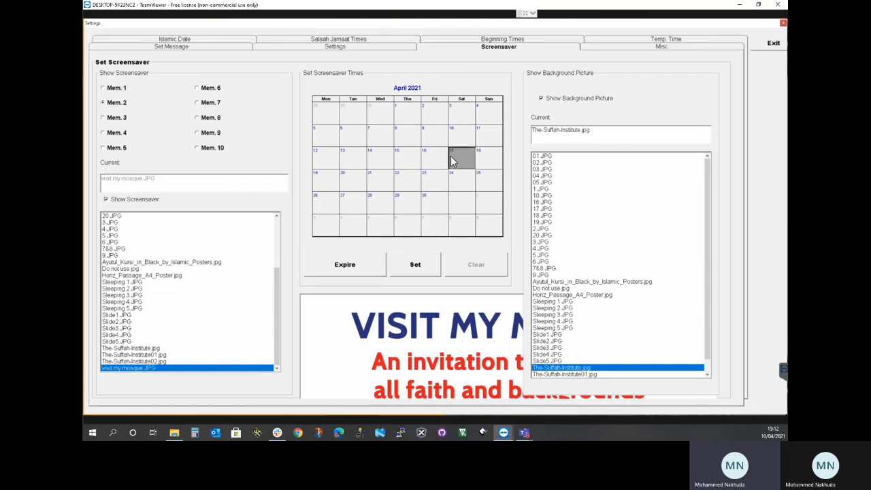
{"action": "left_click", "coordinate": [411, 265]}
{"action": "left_click", "coordinate": [457, 158]}
Turn the screensaver in slot Mem. 3 off and back on with Do not use.jpg assigned
{"action": "left_click", "coordinate": [110, 119]}
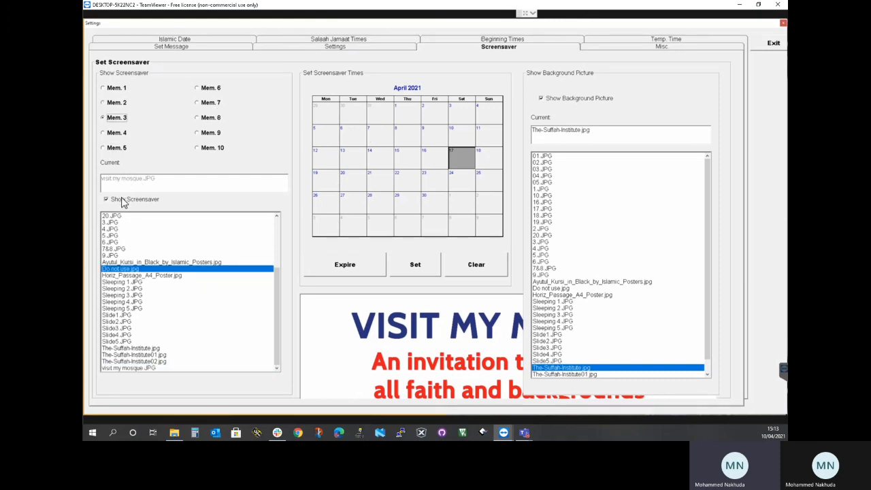
{"action": "left_click", "coordinate": [123, 203]}
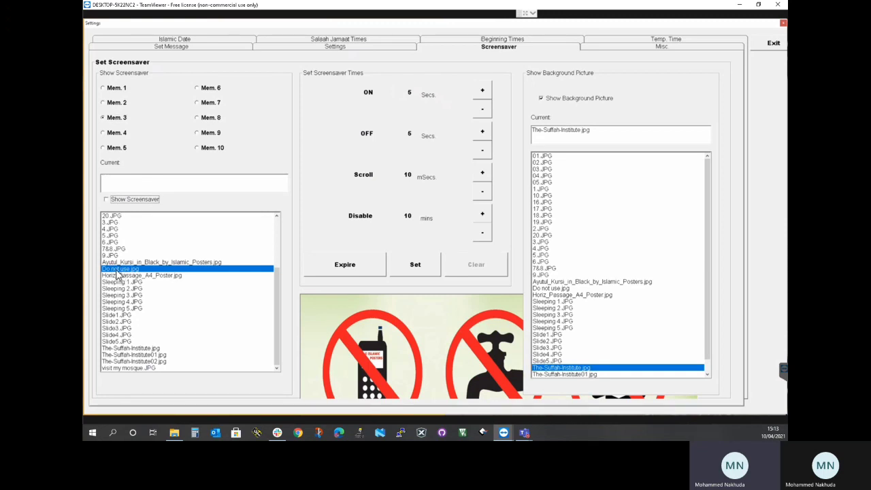
{"action": "left_click", "coordinate": [125, 203]}
{"action": "left_click", "coordinate": [125, 204]}
{"action": "left_click", "coordinate": [125, 204]}
Check the expiry dates of the screensavers in slots Mem. 2 and Mem. 3
{"action": "left_click", "coordinate": [119, 102]}
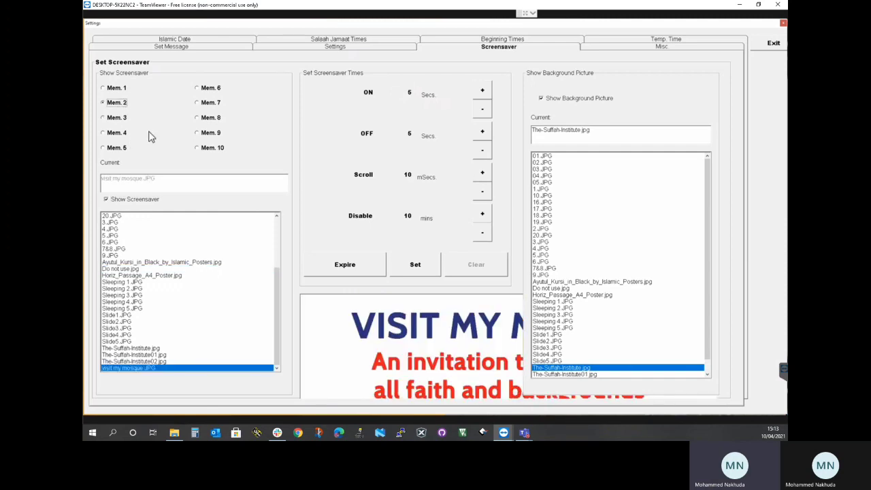
{"action": "left_click", "coordinate": [362, 271]}
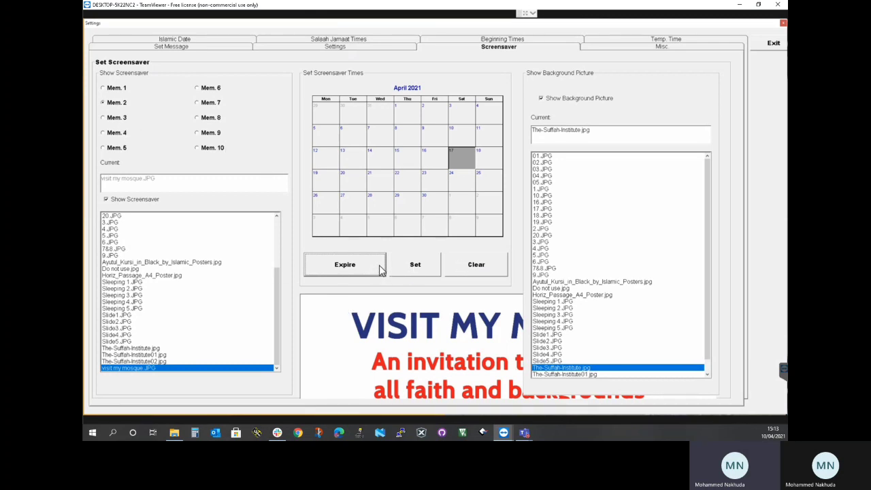
{"action": "left_click", "coordinate": [122, 120]}
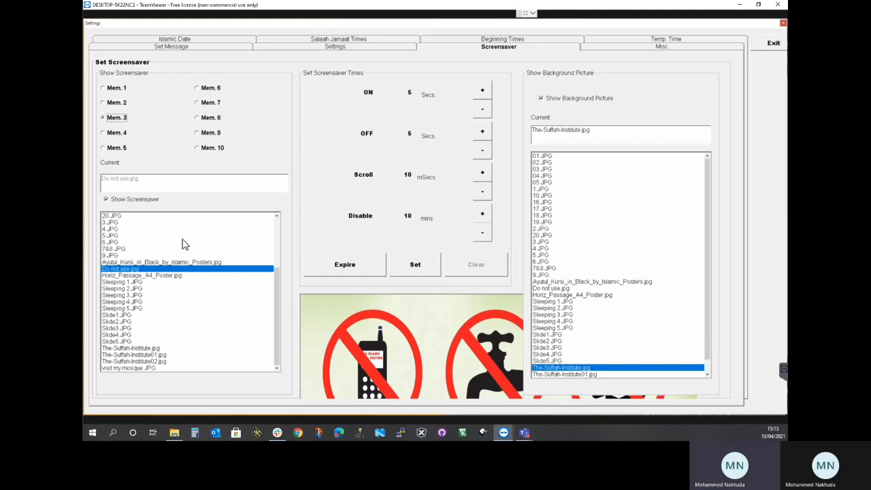
{"action": "left_click", "coordinate": [366, 268]}
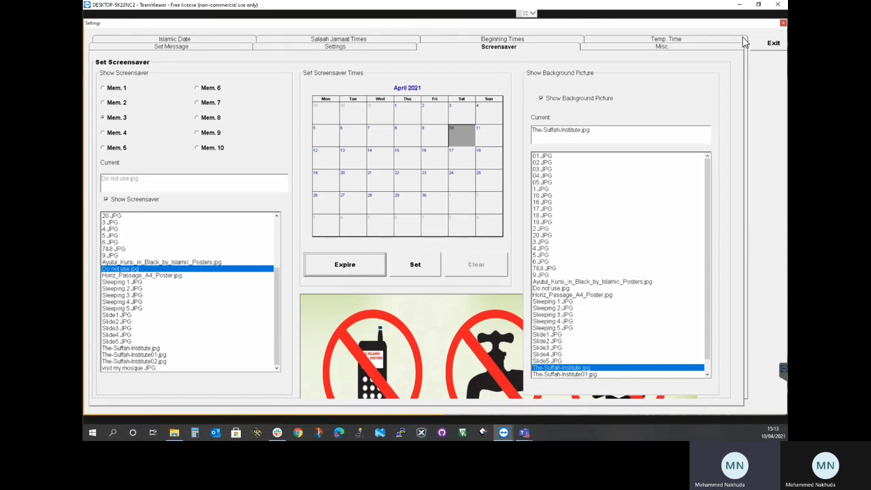
Exit the settings, close the timetable display and restart it from its desktop shortcut
{"action": "left_click", "coordinate": [773, 43]}
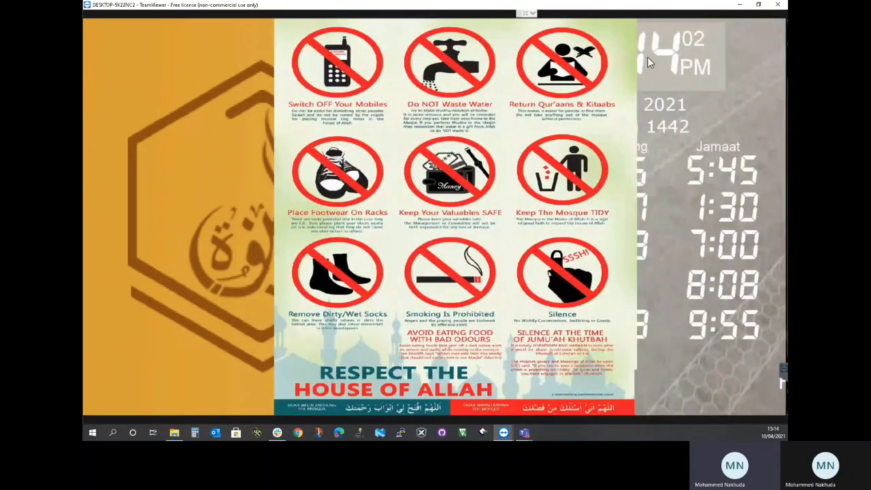
{"action": "key", "text": "Escape"}
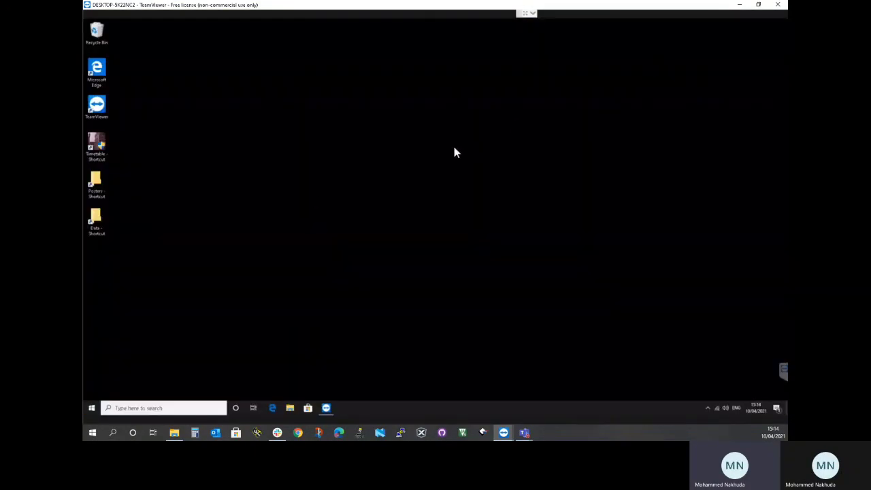
{"action": "double_click", "coordinate": [99, 149]}
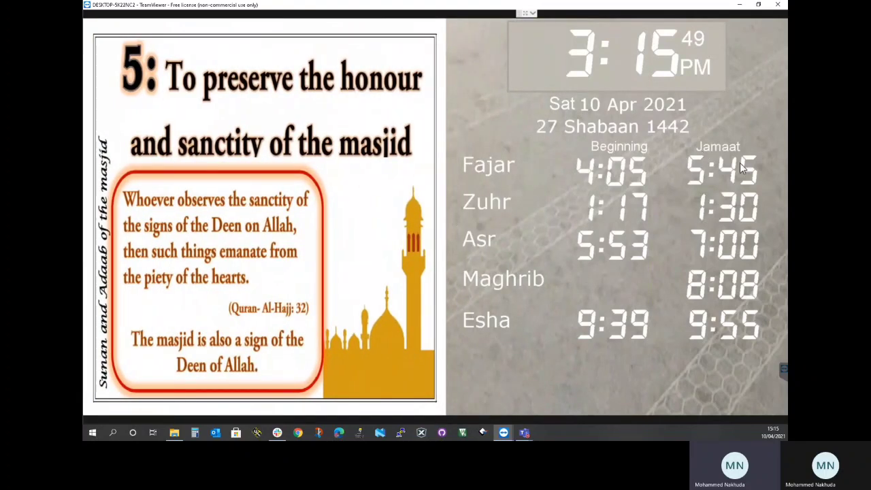
Reopen the timetable settings and go to the screensaver configuration
{"action": "left_click", "coordinate": [465, 50]}
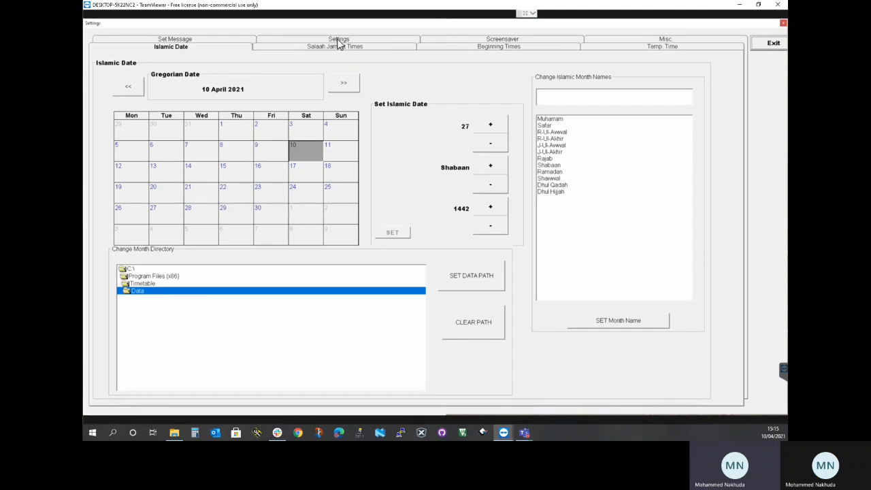
{"action": "left_click", "coordinate": [339, 41]}
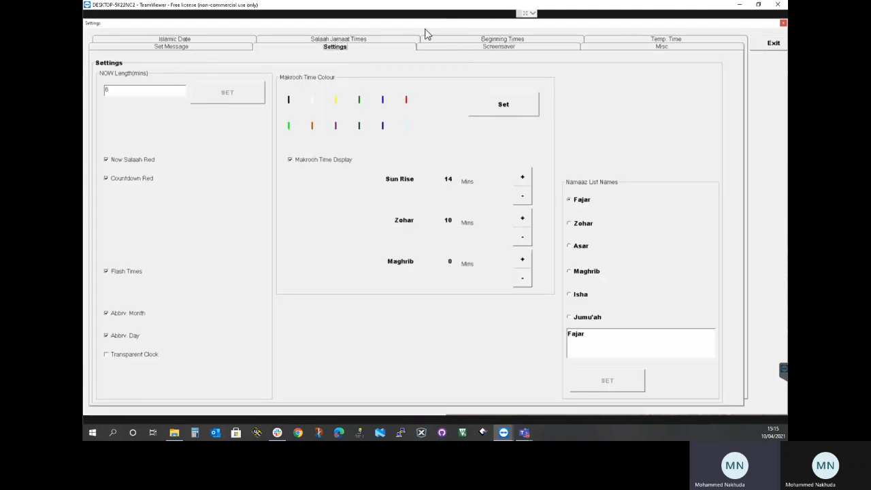
{"action": "left_click", "coordinate": [448, 49]}
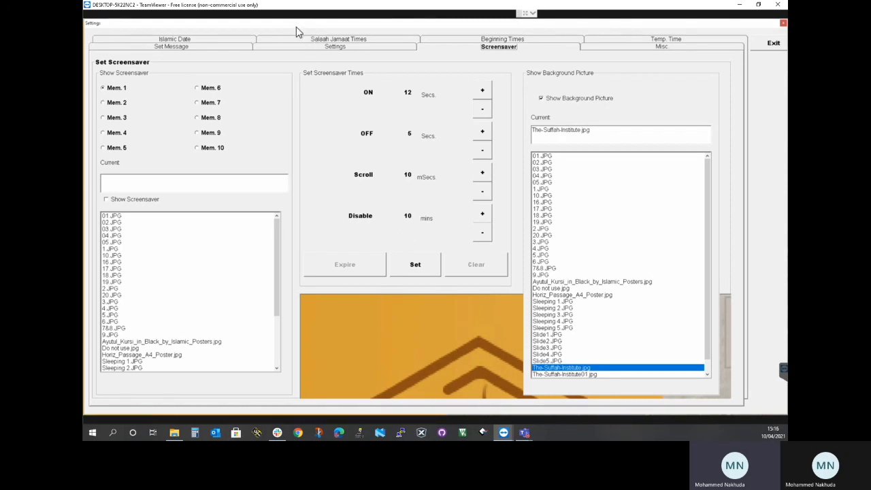
Move the settings window aside to view the timetable display behind it, and exit the settings
{"action": "left_click_drag", "start_coordinate": [526, 25], "coordinate": [496, 191]}
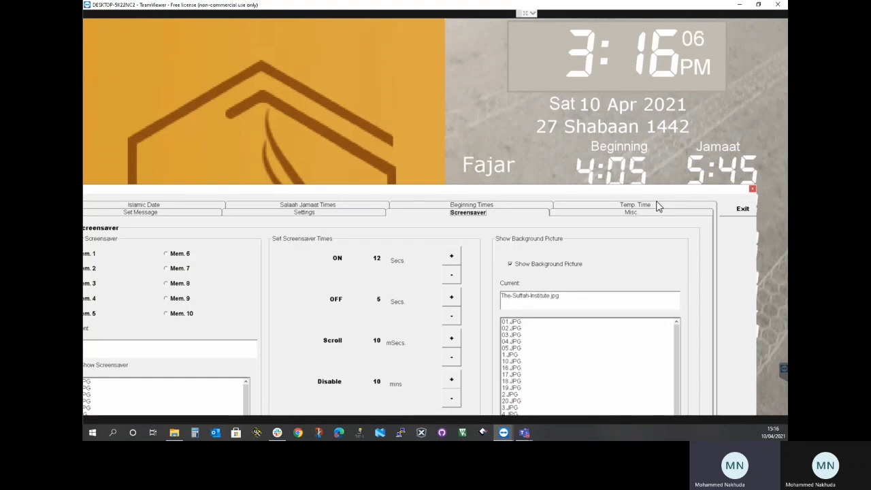
{"action": "left_click_drag", "start_coordinate": [647, 192], "coordinate": [644, 98]}
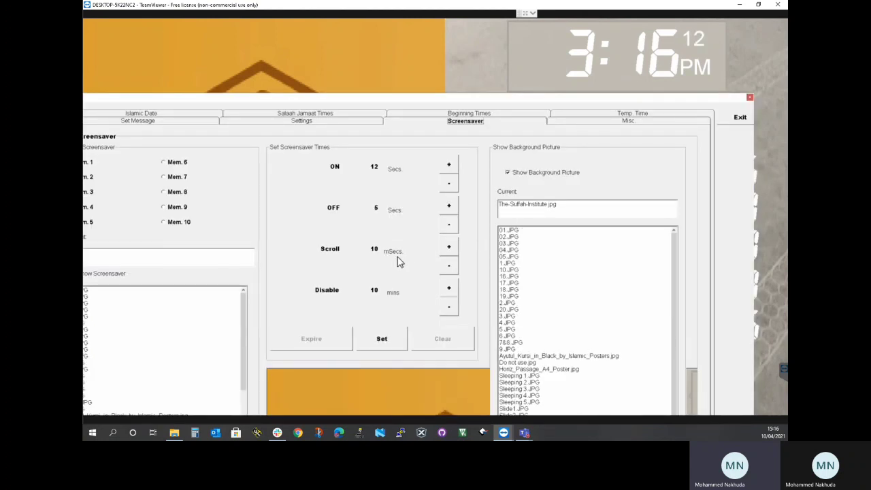
{"action": "left_click_drag", "start_coordinate": [430, 98], "coordinate": [464, 39]}
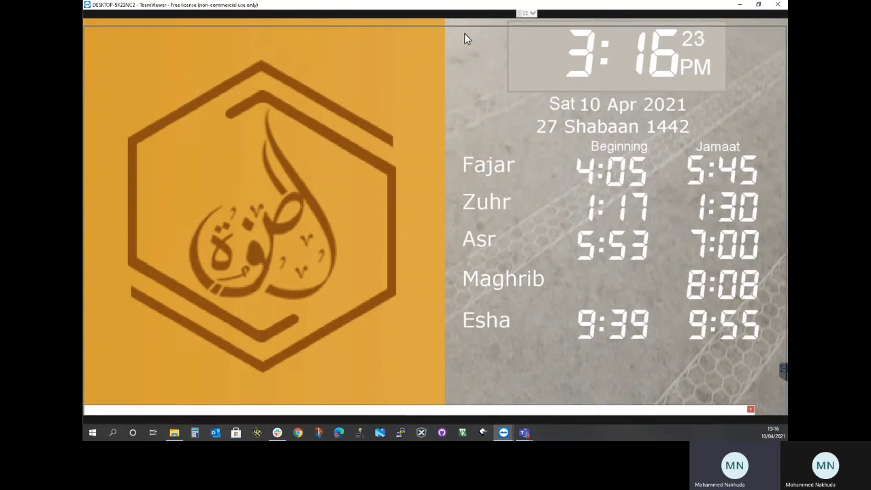
{"action": "left_click_drag", "start_coordinate": [464, 33], "coordinate": [464, 32]}
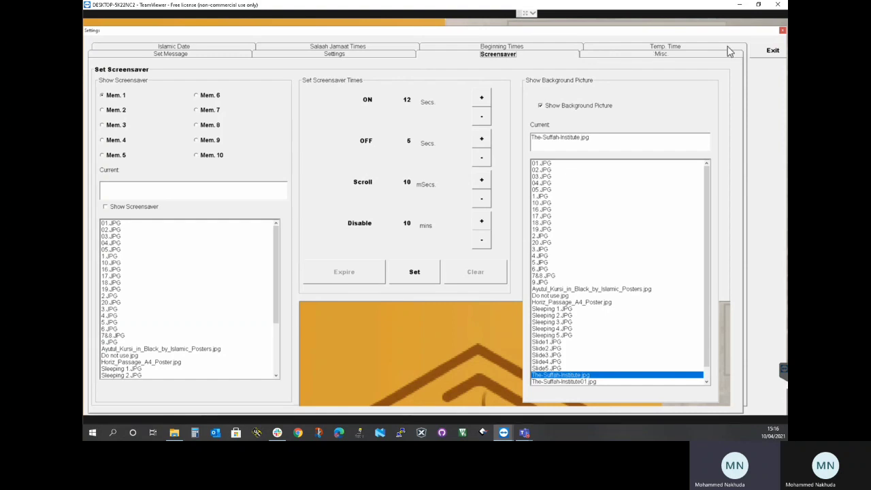
{"action": "left_click", "coordinate": [371, 57]}
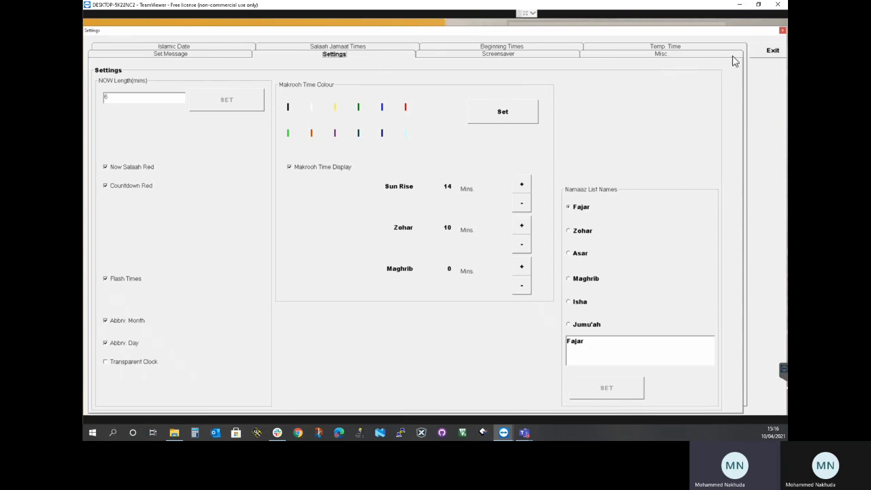
{"action": "left_click", "coordinate": [771, 54]}
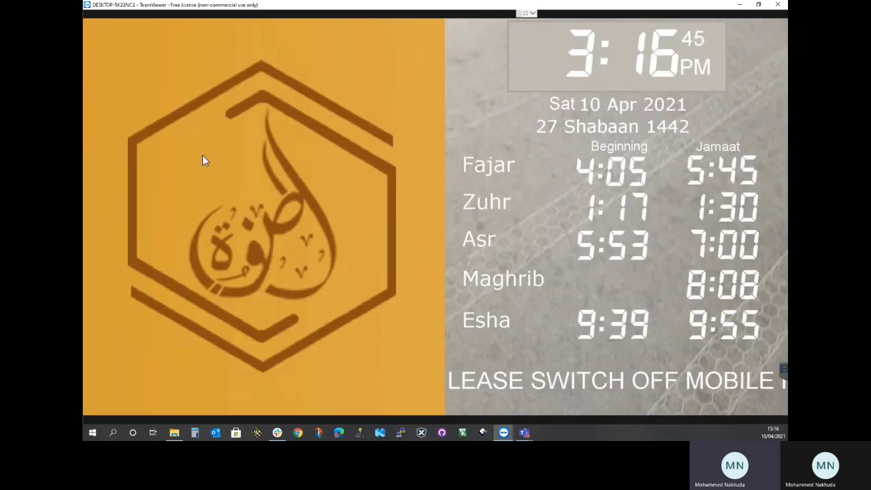